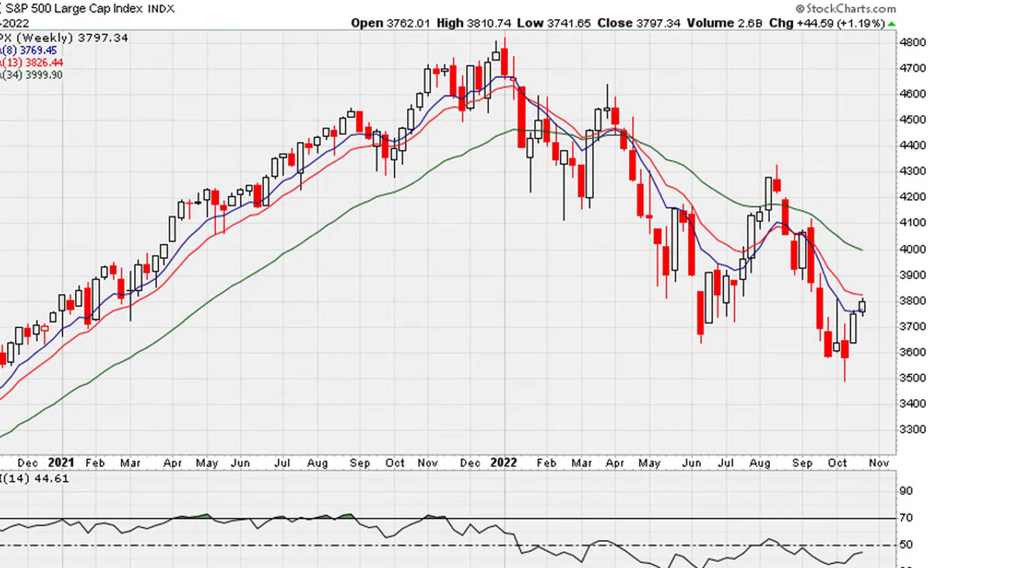
# Mark the 2022 decline and the area around the recent October low on the weekly S&P 500 chart.
pyautogui.moveTo(453, 120)
pyautogui.mouseDown()
pyautogui.moveTo(531, 170)
pyautogui.moveTo(614, 150)
pyautogui.moveTo(705, 237)
pyautogui.mouseUp()
pyautogui.moveTo(715, 273)
pyautogui.mouseDown()
pyautogui.moveTo(800, 261)
pyautogui.moveTo(869, 429)
pyautogui.mouseUp()
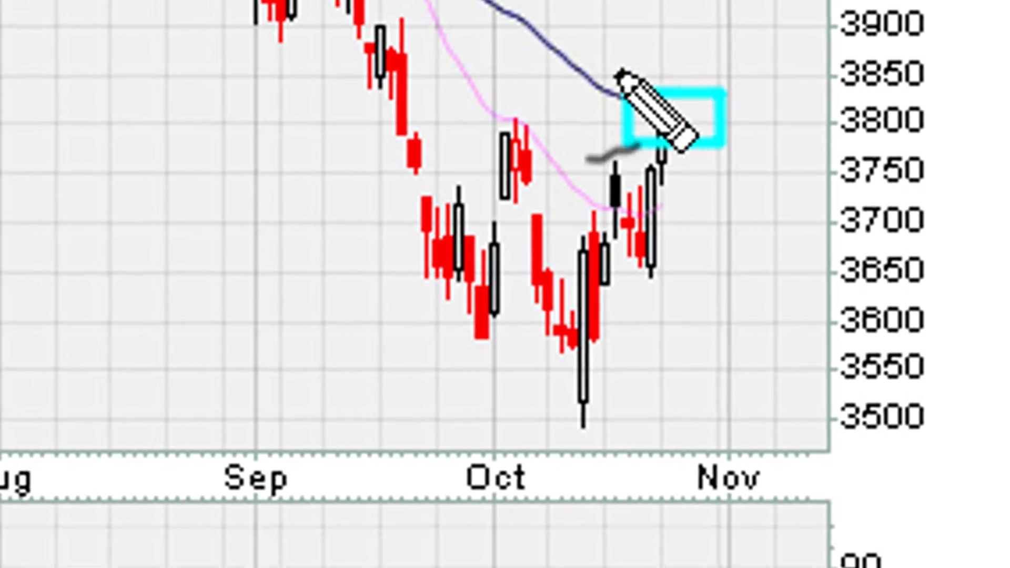
# Annotate the latest October price action on the daily S&P 500 chart with freehand marks.
pyautogui.moveTo(713, 23); pyautogui.dragTo(758, 159)
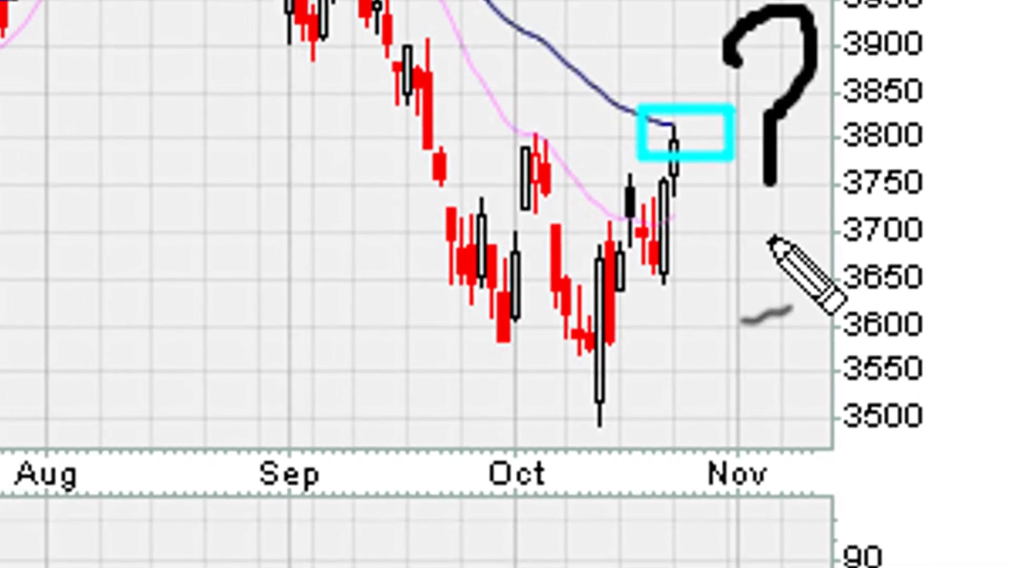
pyautogui.moveTo(769, 240); pyautogui.dragTo(779, 248)
pyautogui.moveTo(809, 79)
pyautogui.mouseDown()
pyautogui.moveTo(885, 138)
pyautogui.moveTo(882, 178)
pyautogui.mouseUp()
pyautogui.moveTo(876, 248); pyautogui.dragTo(878, 266)
pyautogui.moveTo(939, 69); pyautogui.dragTo(992, 20)
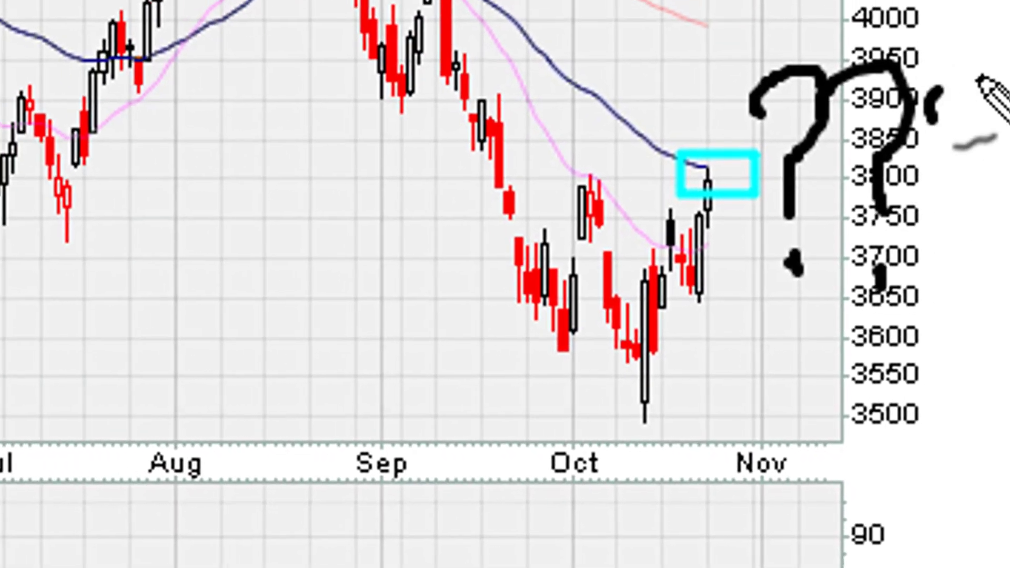
pyautogui.moveTo(978, 79); pyautogui.dragTo(973, 240)
pyautogui.moveTo(971, 281); pyautogui.dragTo(958, 301)
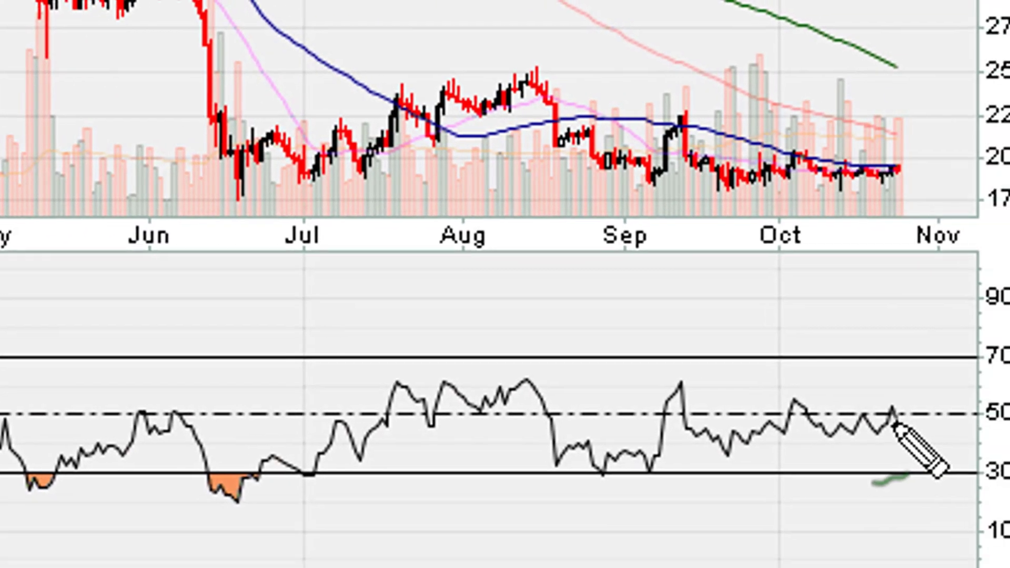
# Draw a green upward arrow from Bitcoin's latest RSI point past the 70 level, and undo the markings.
pyautogui.moveTo(894, 424)
pyautogui.mouseDown()
pyautogui.moveTo(942, 345)
pyautogui.moveTo(924, 375)
pyautogui.mouseUp()
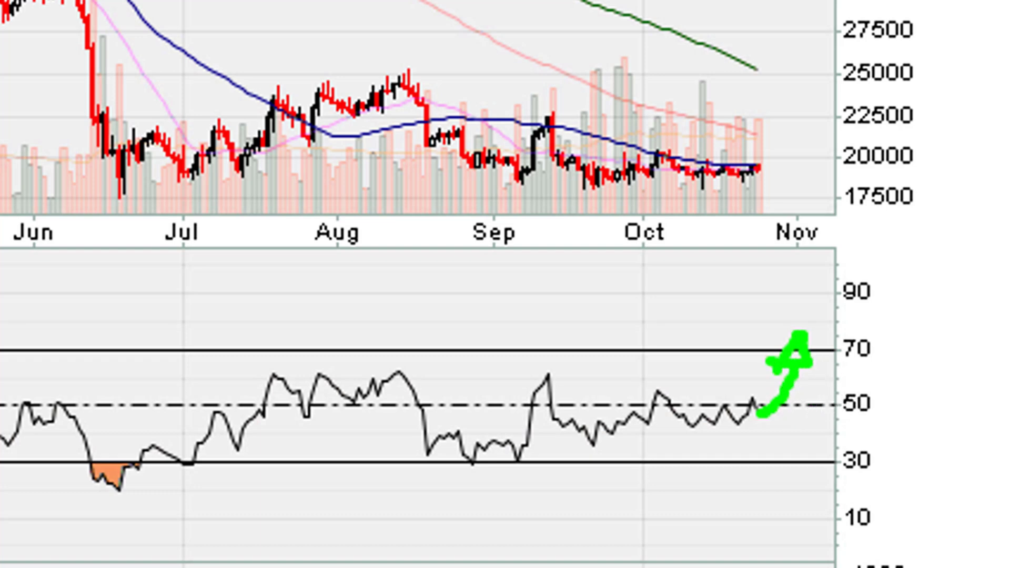
pyautogui.hotkey('ctrl', 'z')
pyautogui.hotkey('ctrl', 'z')
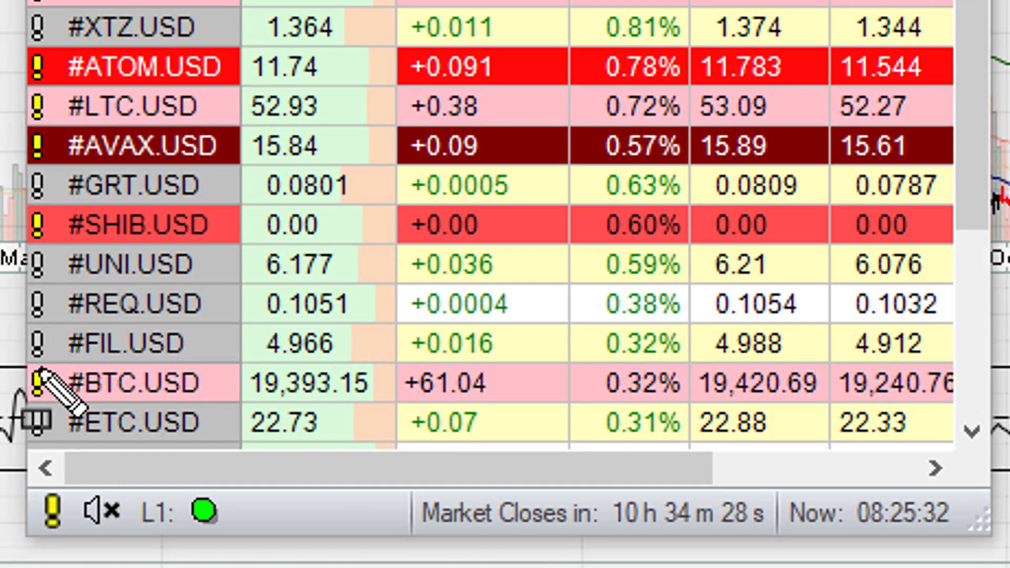
# Outline Bitcoin's row in the crypto quote list and mark the price, RSI reading and upward RSI direction on its chart.
pyautogui.moveTo(33, 361); pyautogui.dragTo(693, 398)
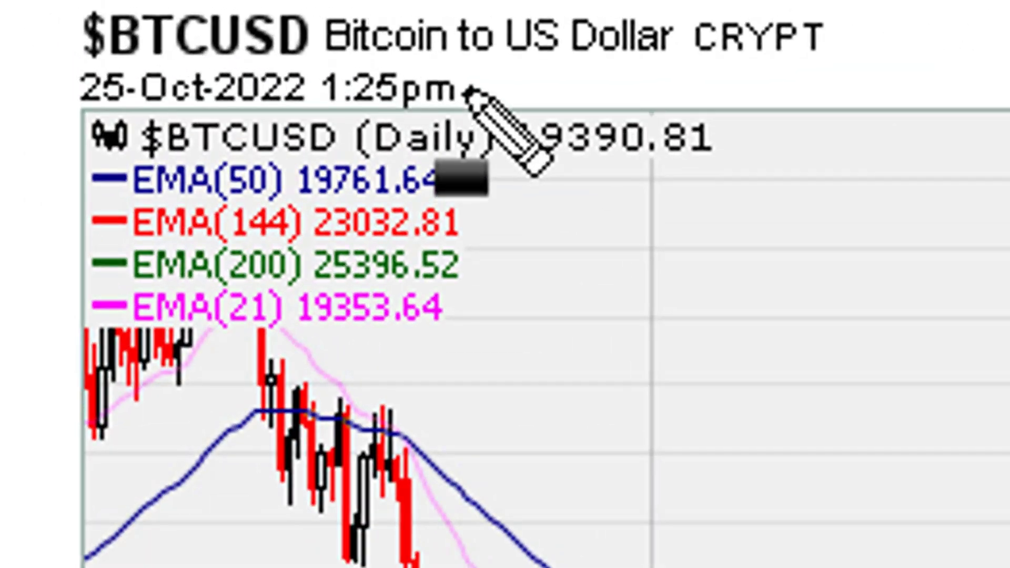
pyautogui.moveTo(469, 94); pyautogui.dragTo(614, 97)
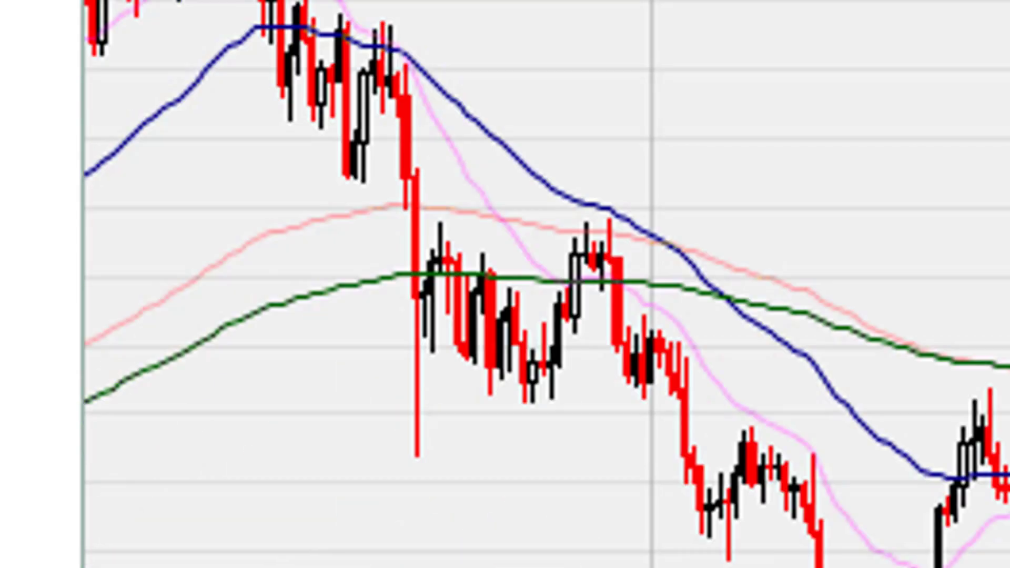
pyautogui.moveTo(281, 342); pyautogui.dragTo(476, 342)
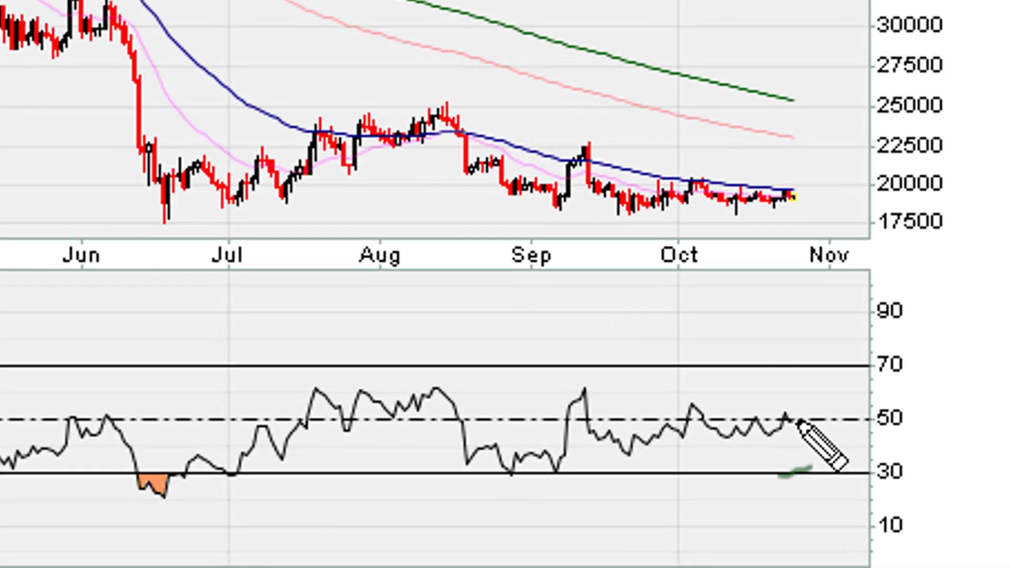
pyautogui.moveTo(833, 500)
pyautogui.mouseDown()
pyautogui.moveTo(843, 471)
pyautogui.moveTo(836, 480)
pyautogui.mouseUp()
pyautogui.press('Escape')
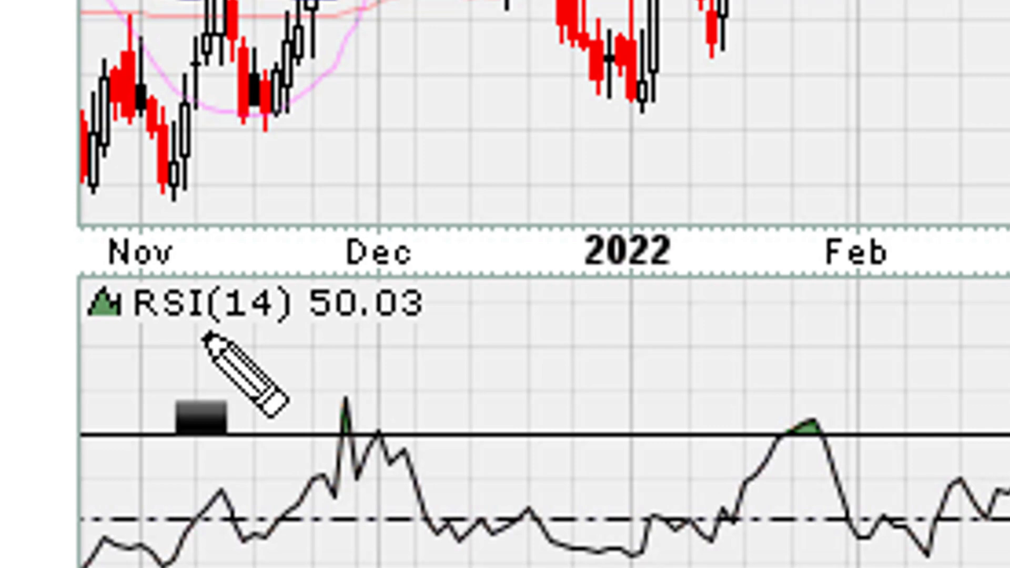
# Mark the VIX chart's RSI reading with a red downward arrow at its latest point, and outline a row in thinkorswim's Pre-Market quotes.
pyautogui.moveTo(206, 339); pyautogui.dragTo(259, 351)
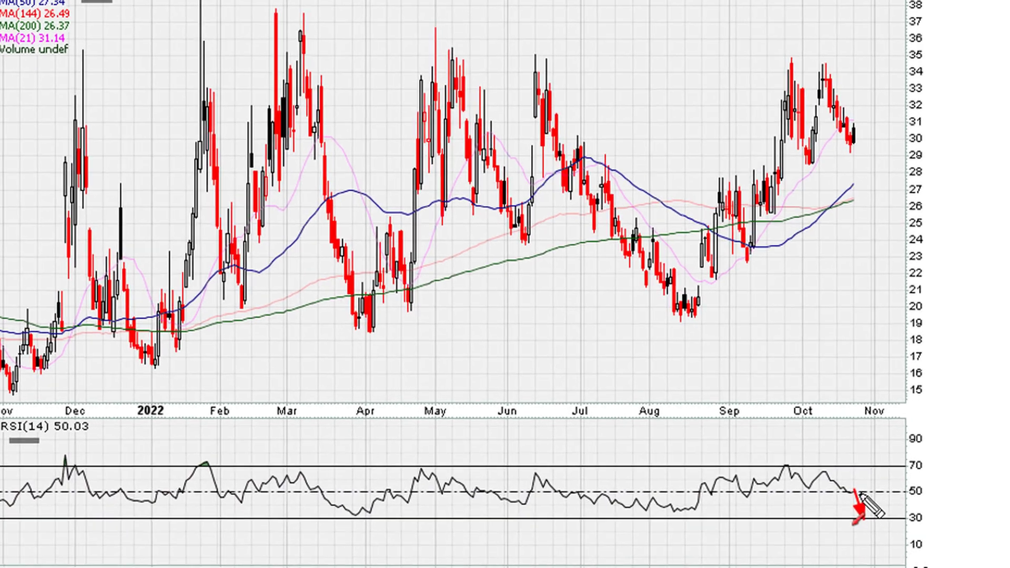
pyautogui.moveTo(825, 499); pyautogui.dragTo(843, 526)
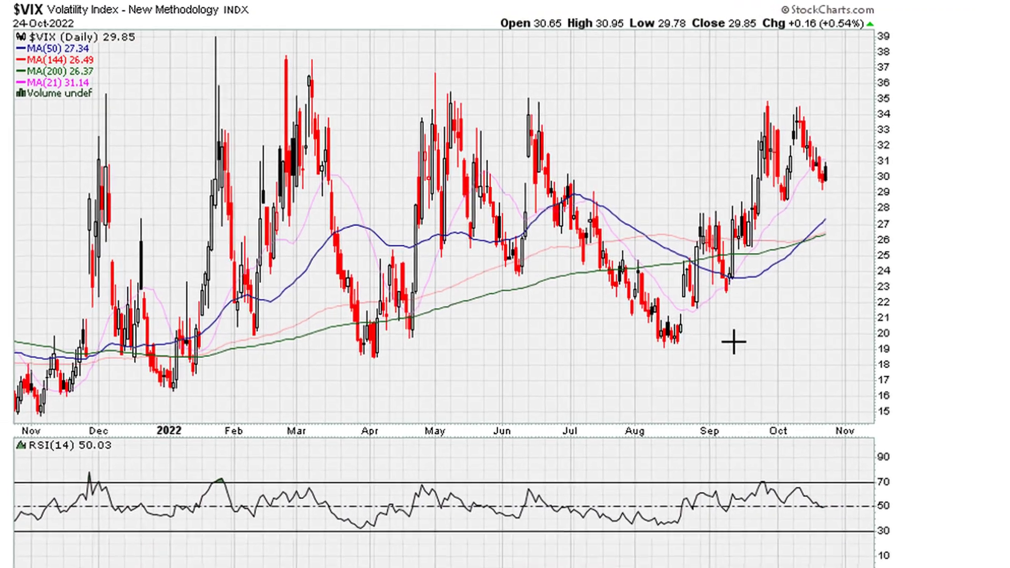
pyautogui.hotkey('alt', 'Tab')
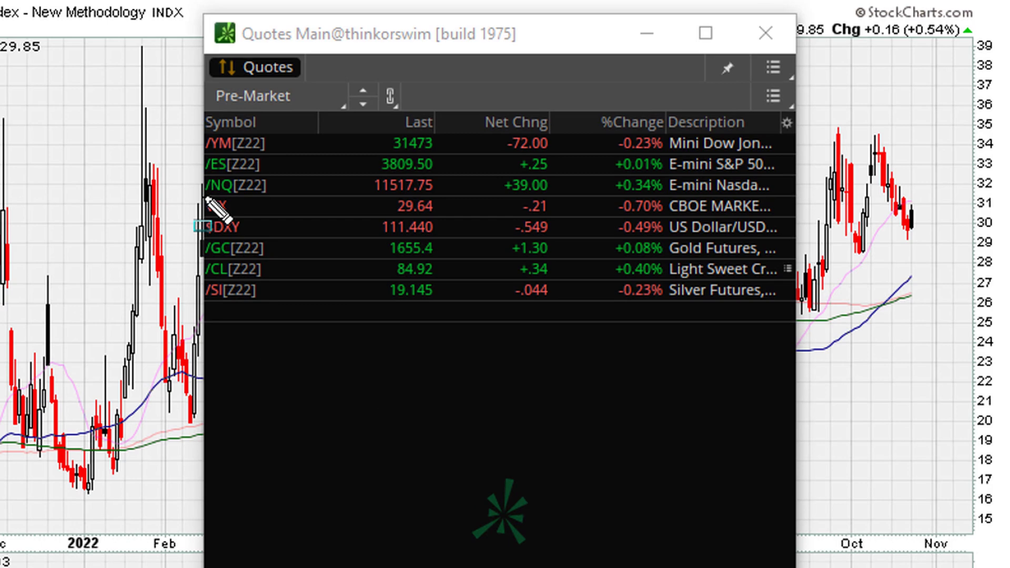
pyautogui.moveTo(207, 198)
pyautogui.mouseDown()
pyautogui.moveTo(388, 181)
pyautogui.moveTo(778, 218)
pyautogui.mouseUp()
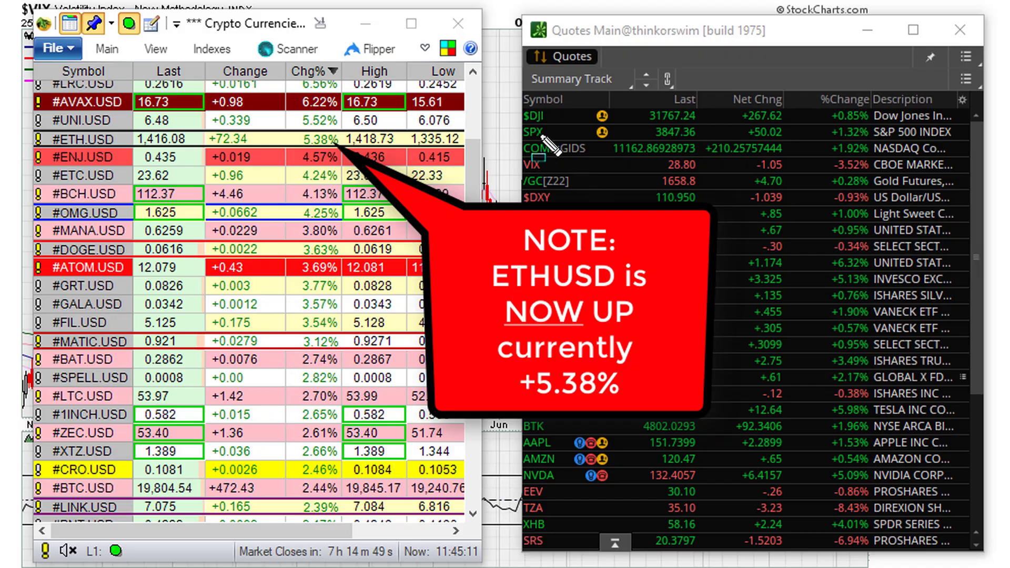
# Outline the Dow, S&P 500 and Nasdaq rows in the Summary Track quotes and Bitcoin's row in the crypto list.
pyautogui.moveTo(527, 107); pyautogui.dragTo(876, 158)
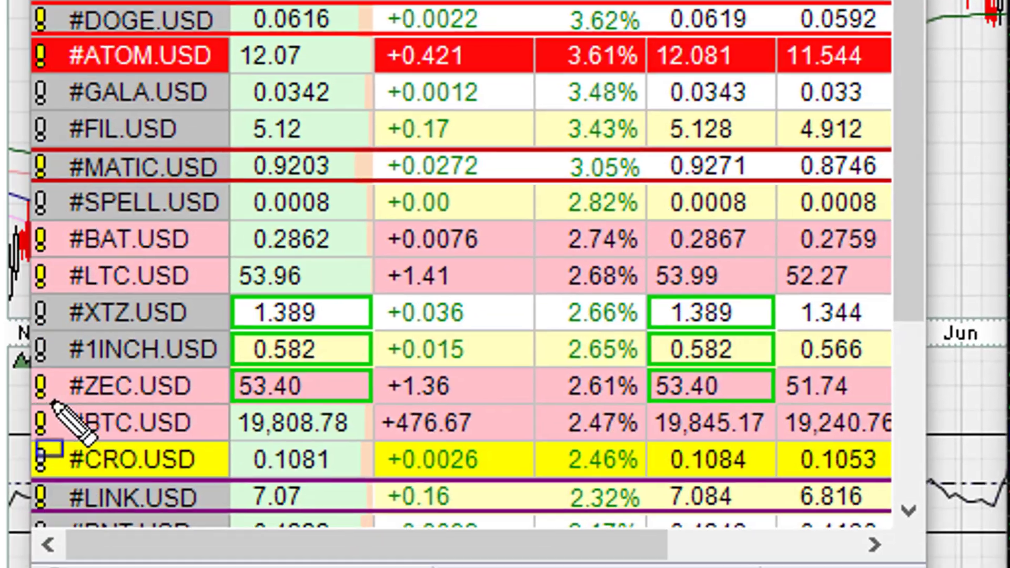
pyautogui.moveTo(75, 382); pyautogui.dragTo(694, 382)
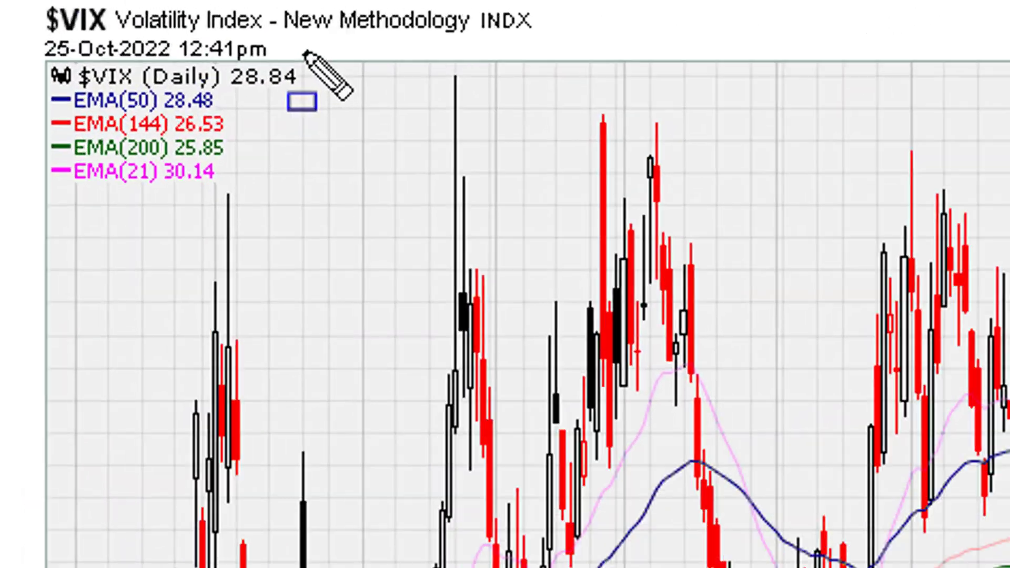
# Mark the 25-Oct-2022 VIX chart's timestamp, RSI reading and latest RSI point in blue.
pyautogui.moveTo(143, 25); pyautogui.dragTo(160, 25)
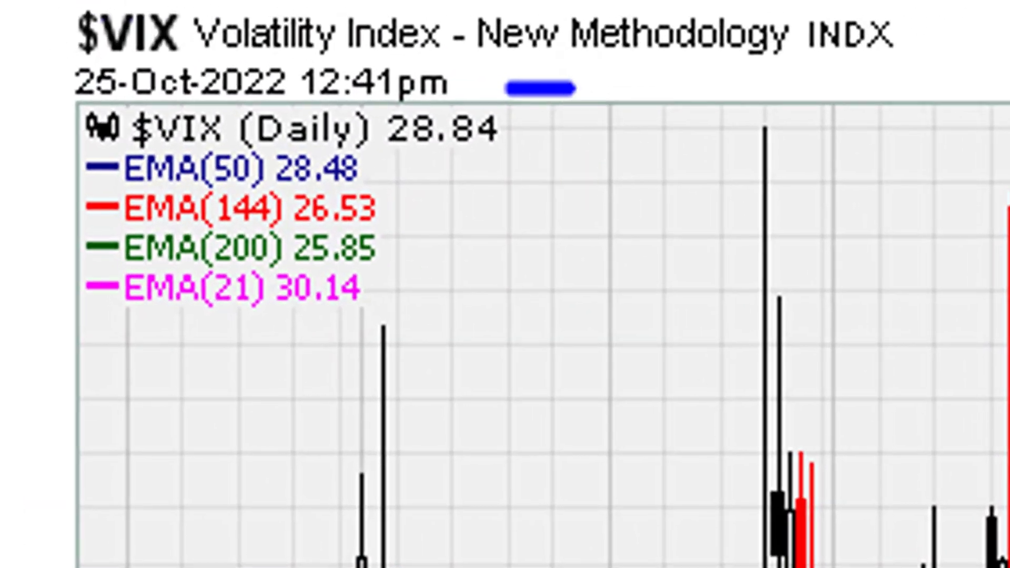
pyautogui.moveTo(50, 447); pyautogui.dragTo(55, 448)
pyautogui.moveTo(196, 342); pyautogui.dragTo(233, 341)
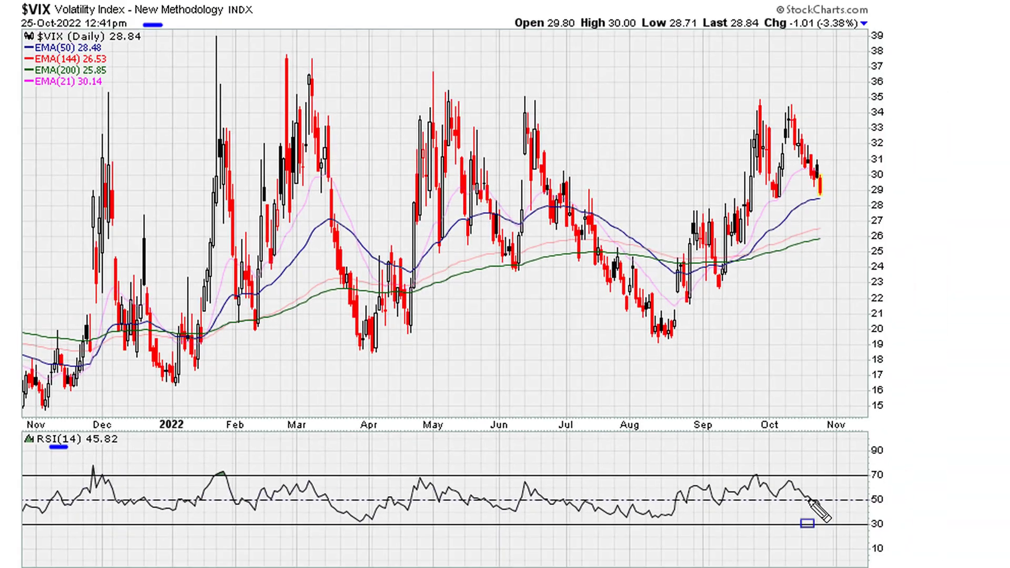
pyautogui.moveTo(805, 492); pyautogui.dragTo(831, 515)
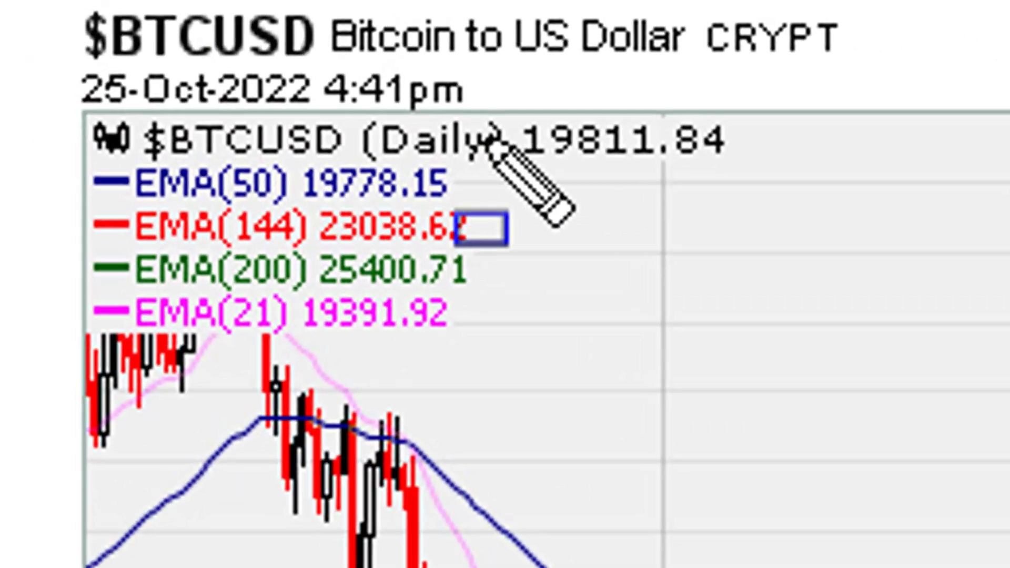
# Mark the 25-Oct-2022 Bitcoin chart's timestamp and RSI reading, and highlight the latest RSI point near the 50 line.
pyautogui.moveTo(132, 24); pyautogui.dragTo(148, 25)
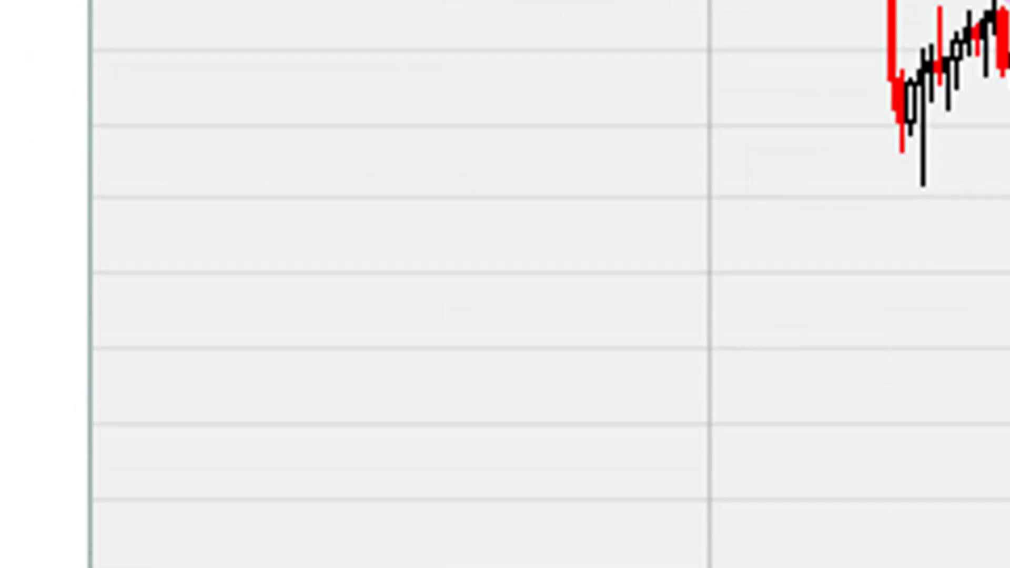
pyautogui.moveTo(378, 297); pyautogui.dragTo(429, 301)
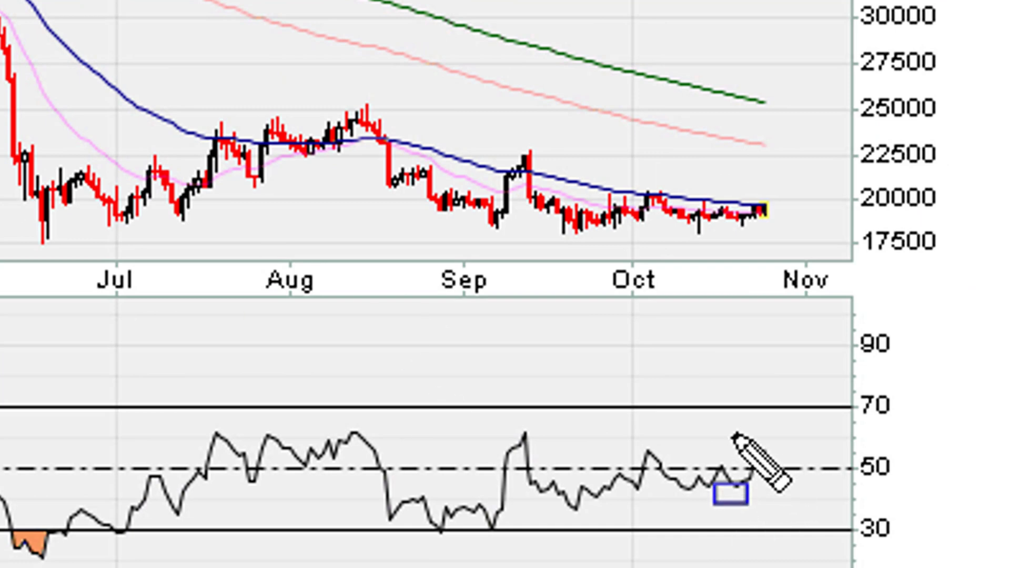
pyautogui.moveTo(732, 433); pyautogui.dragTo(807, 498)
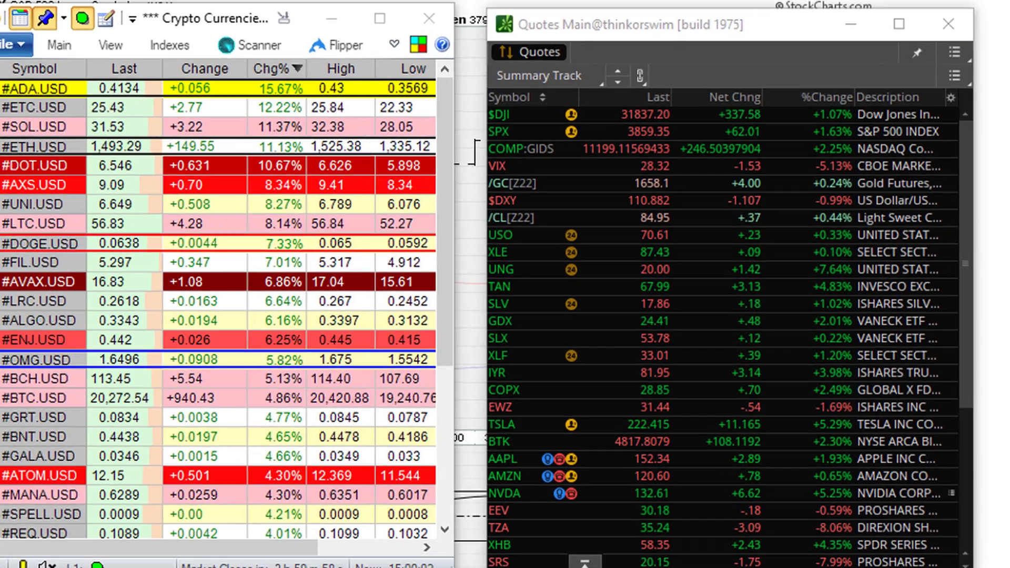
# Outline the VIX row in the Summary Track quotes and clear the markings.
pyautogui.moveTo(514, 152)
pyautogui.mouseDown()
pyautogui.moveTo(751, 148)
pyautogui.moveTo(881, 166)
pyautogui.moveTo(862, 174)
pyautogui.mouseUp()
pyautogui.moveTo(752, 268); pyautogui.dragTo(756, 268)
pyautogui.press('Escape')
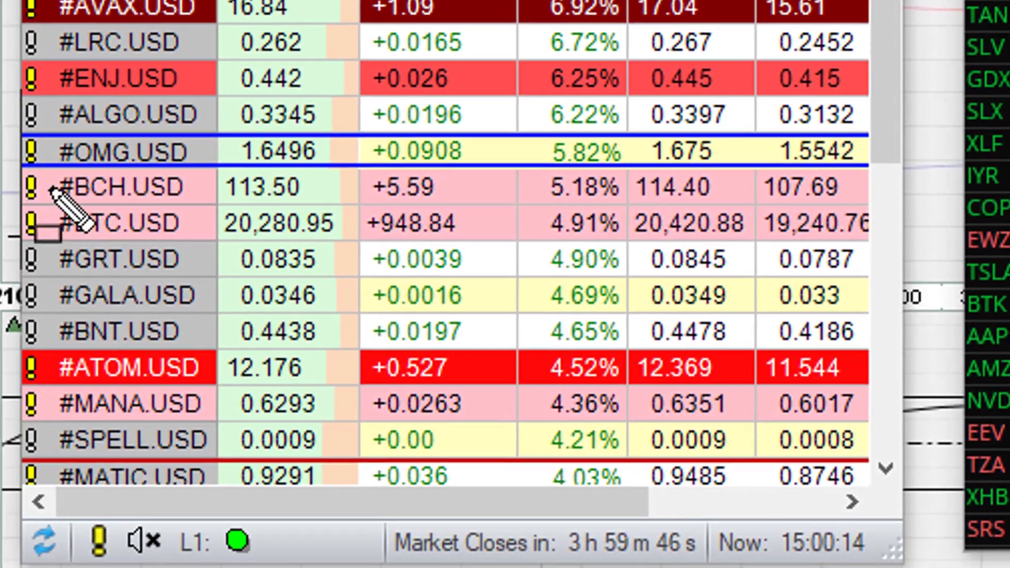
# Outline the Bitcoin and Ethereum rows in the crypto list and the Dow, S&P 500 and Nasdaq rows in the Summary Track quotes.
pyautogui.moveTo(51, 189); pyautogui.dragTo(636, 245)
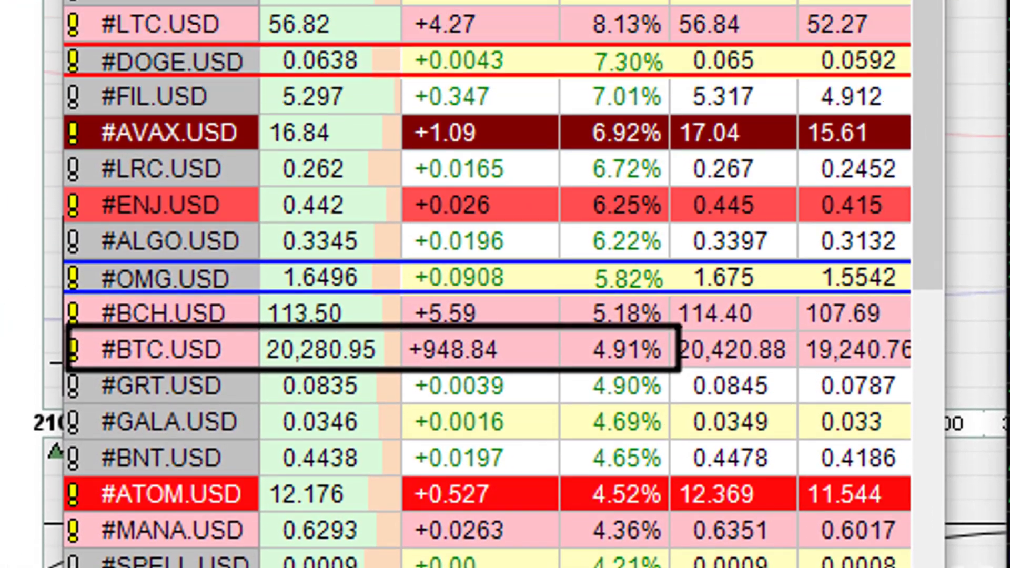
pyautogui.moveTo(59, 239)
pyautogui.mouseDown()
pyautogui.moveTo(691, 258)
pyautogui.moveTo(677, 304)
pyautogui.mouseUp()
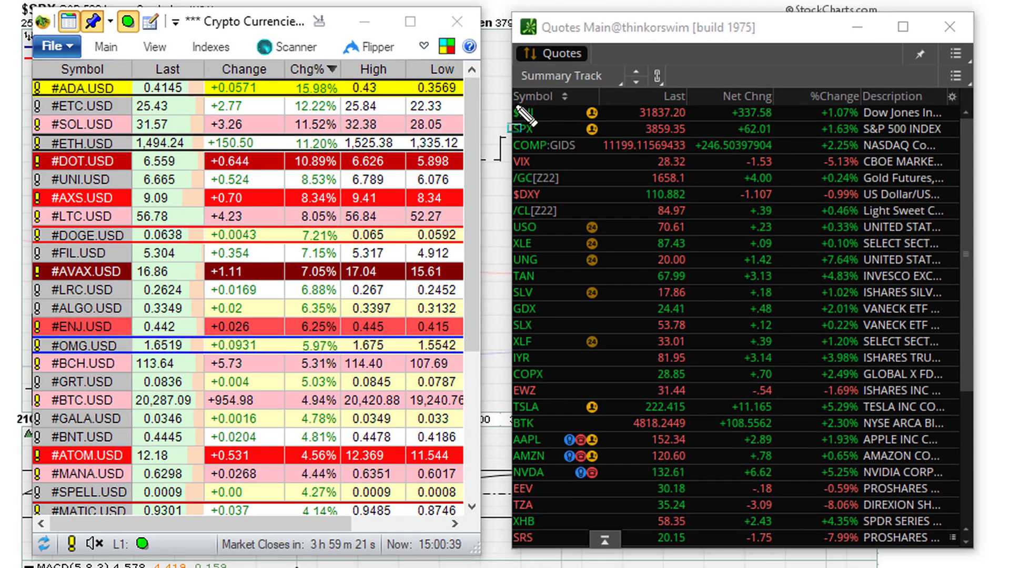
pyautogui.moveTo(516, 105)
pyautogui.mouseDown()
pyautogui.moveTo(820, 102)
pyautogui.moveTo(868, 158)
pyautogui.mouseUp()
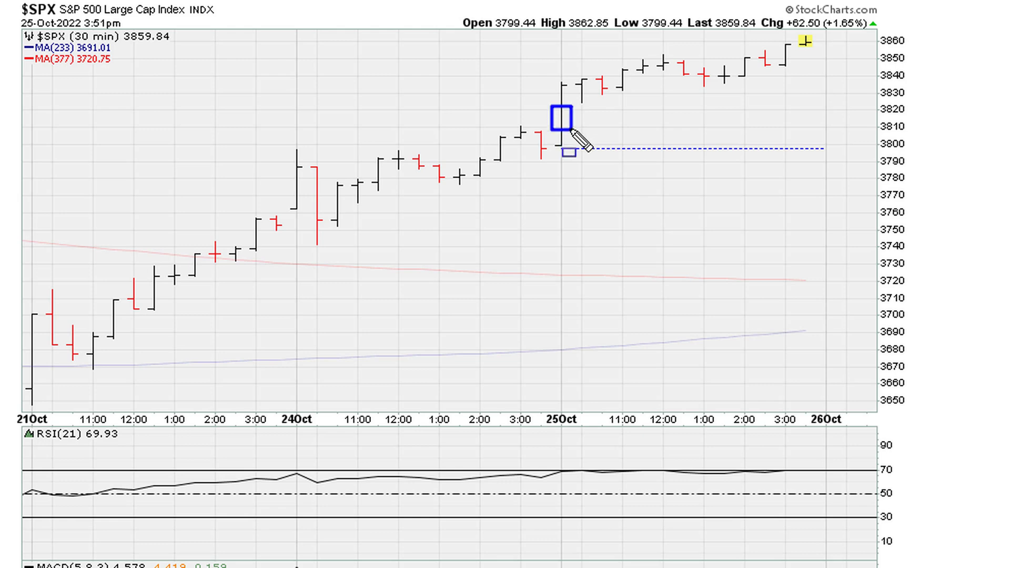
# Trace the S&P 500's 25 October advance in green up to the latest 30-minute bar, and clear the markings.
pyautogui.moveTo(577, 115)
pyautogui.mouseDown()
pyautogui.moveTo(652, 103)
pyautogui.moveTo(802, 54)
pyautogui.mouseUp()
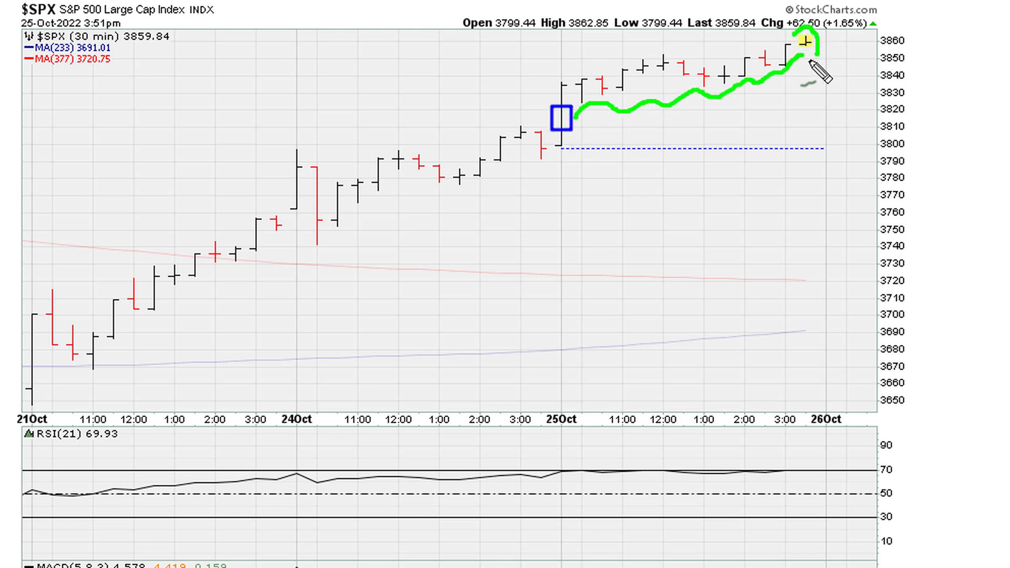
pyautogui.press('Escape')
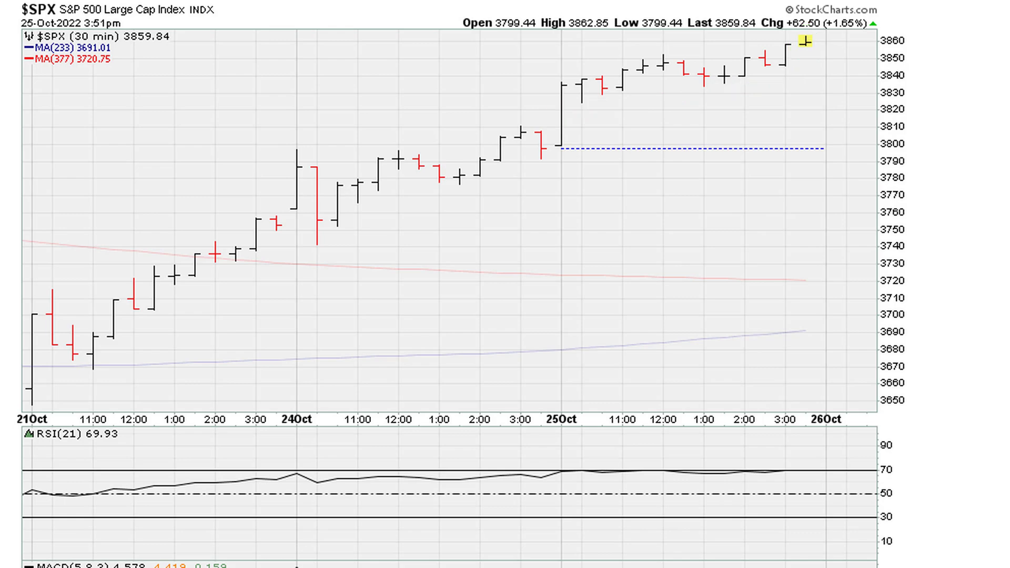